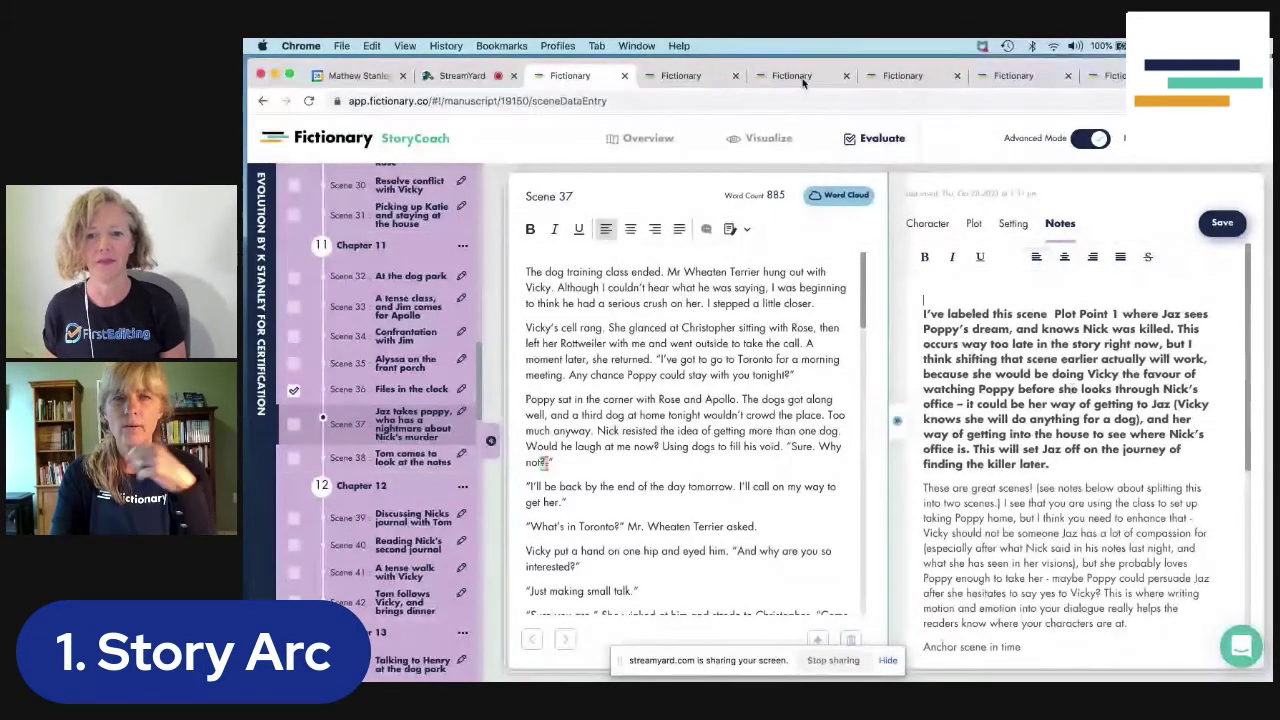
# Step: View the Story Arc report, then return to the scene evaluation and open Scene 1, "funeral"
pyautogui.click(682, 80)
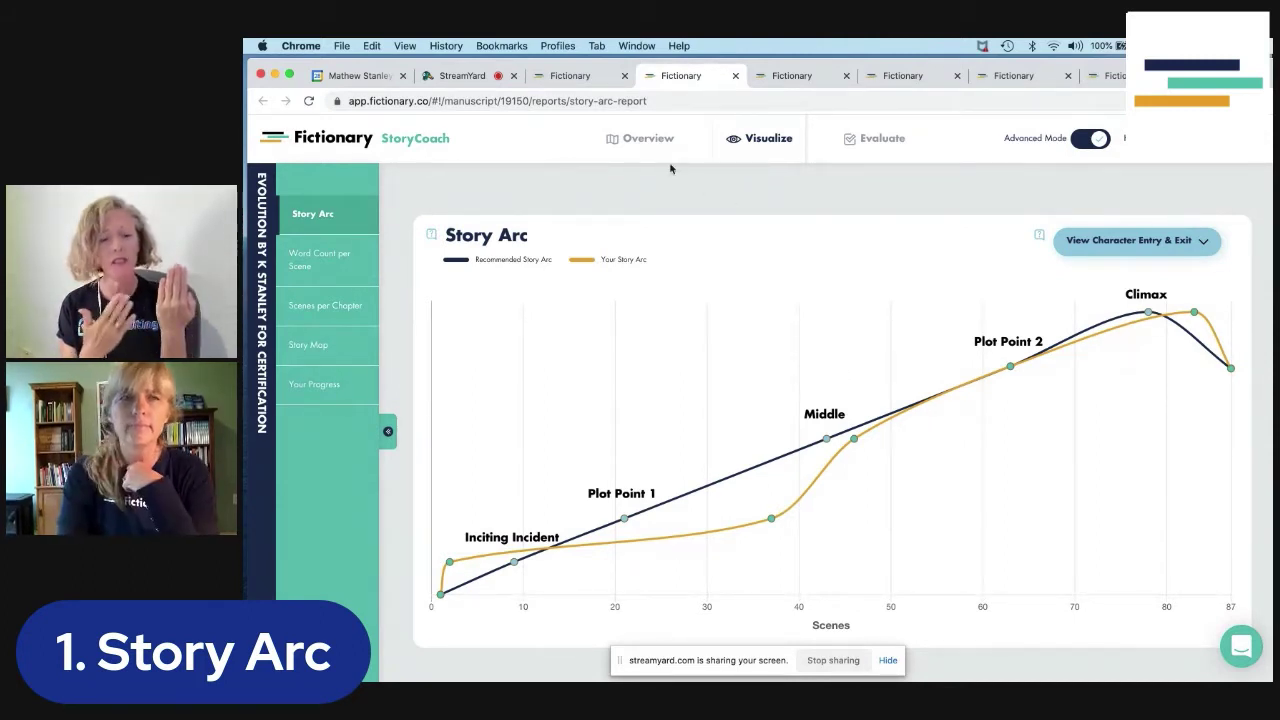
pyautogui.click(579, 77)
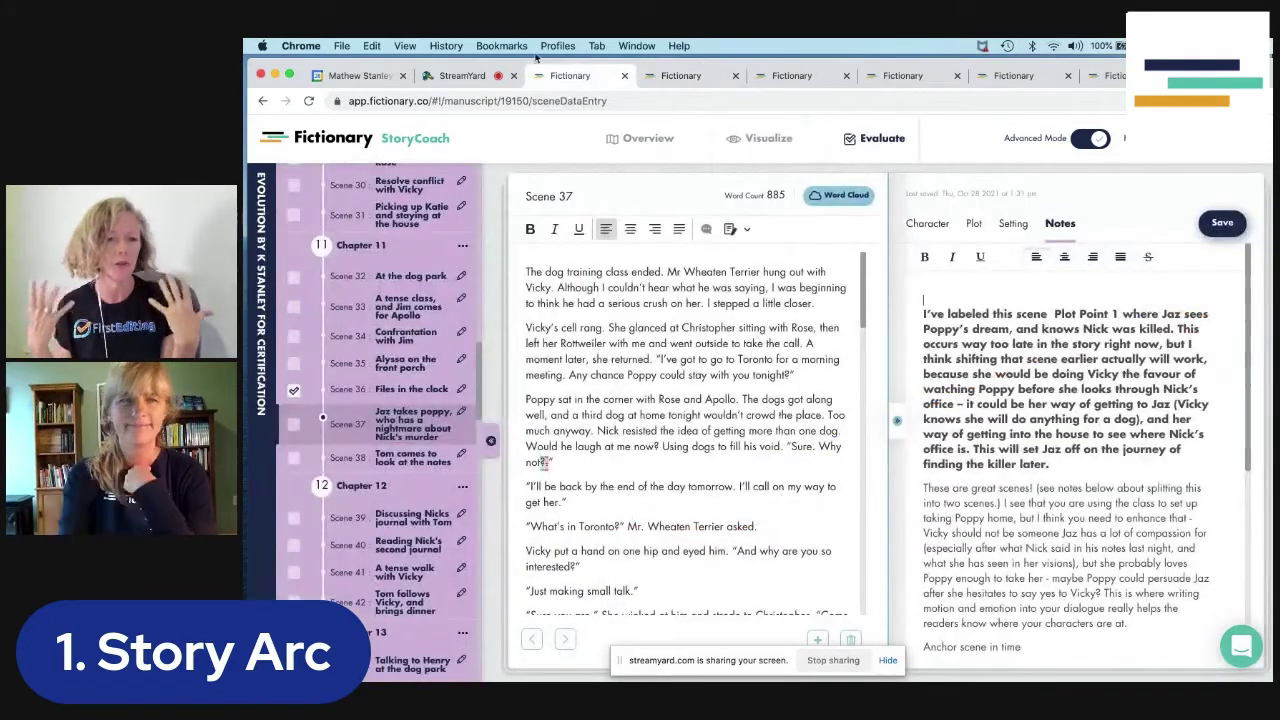
pyautogui.scroll(10, 339, 297)
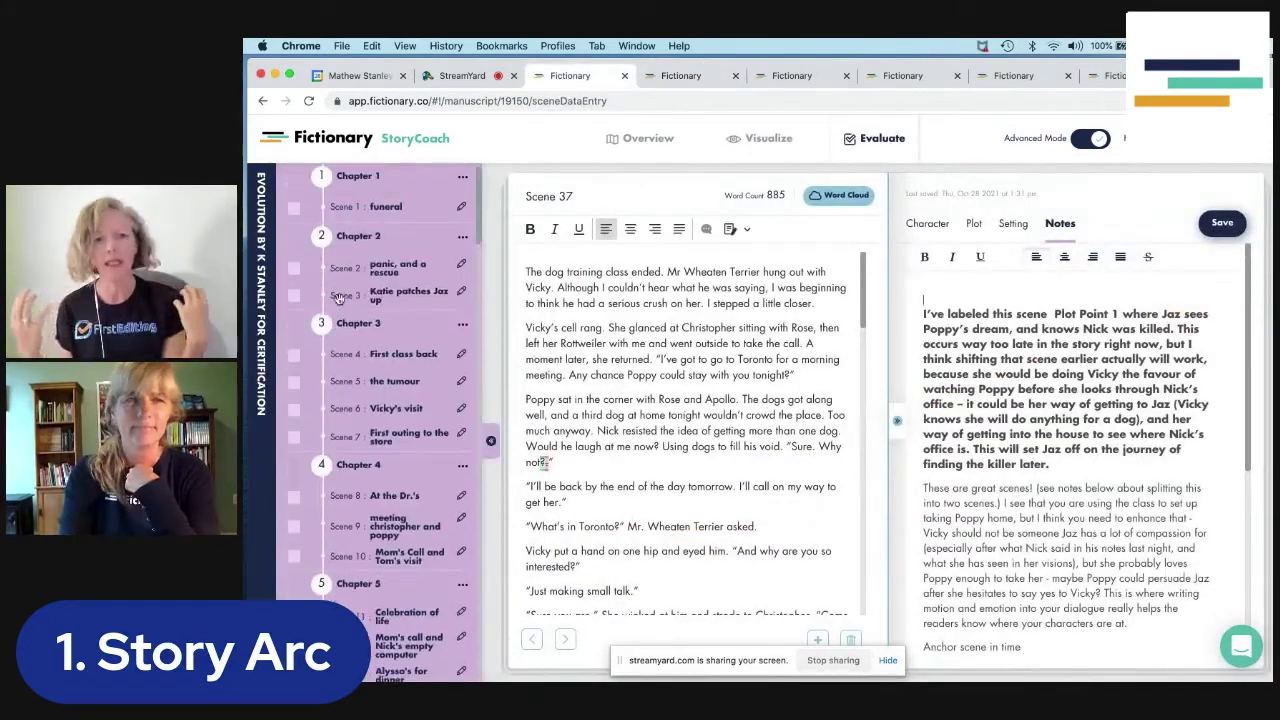
pyautogui.click(383, 207)
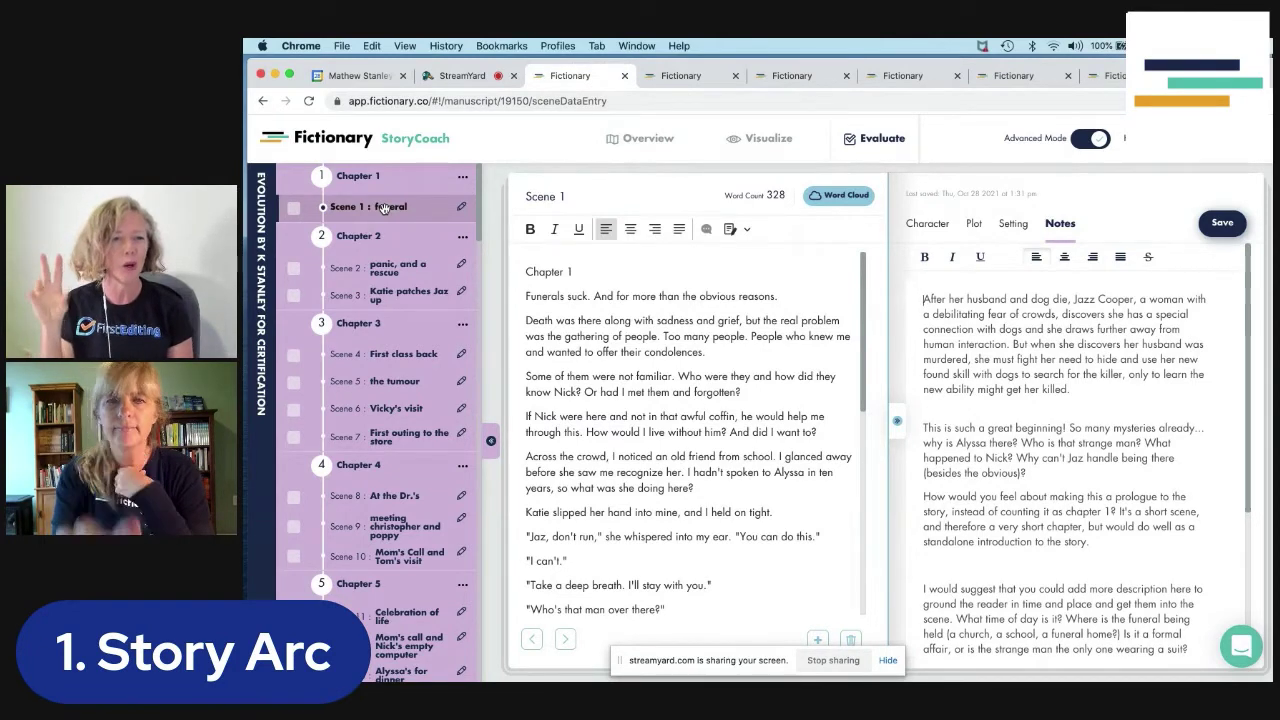
# Step: Show Scene 1's character elements and read the full guidance for the POV Goal element, including its writing advice, then close it
pyautogui.click(928, 226)
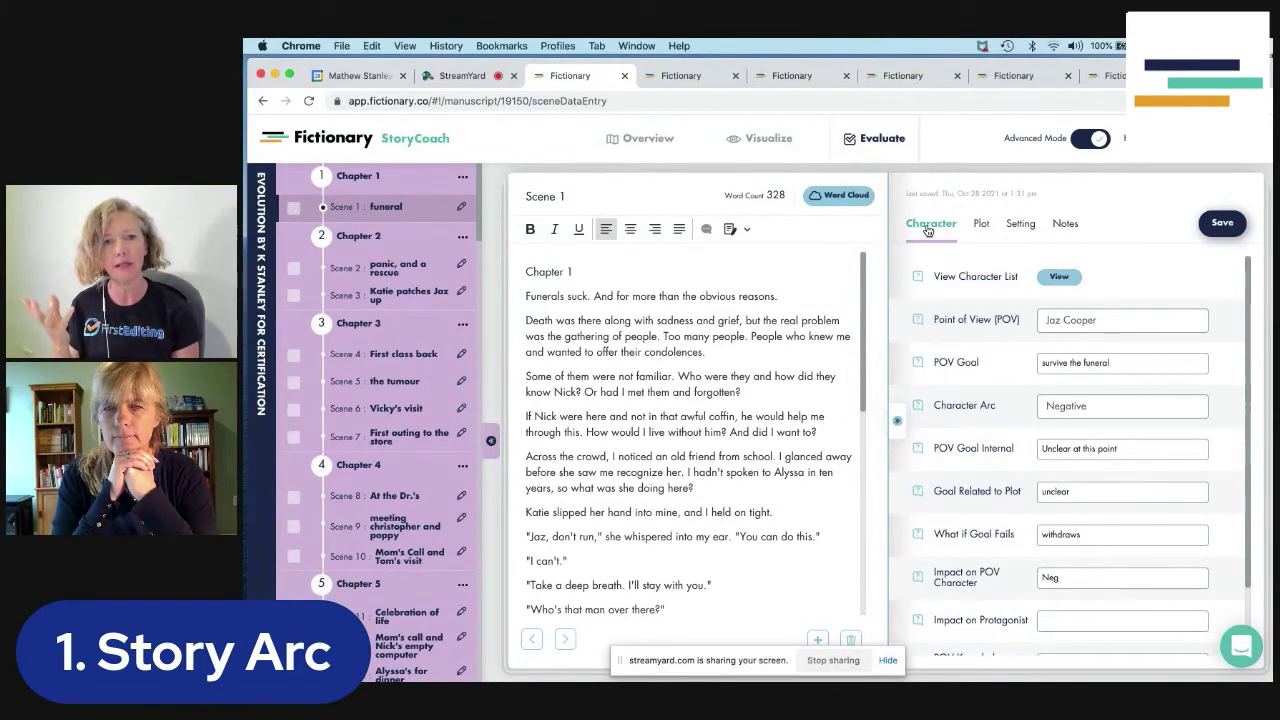
pyautogui.click(919, 366)
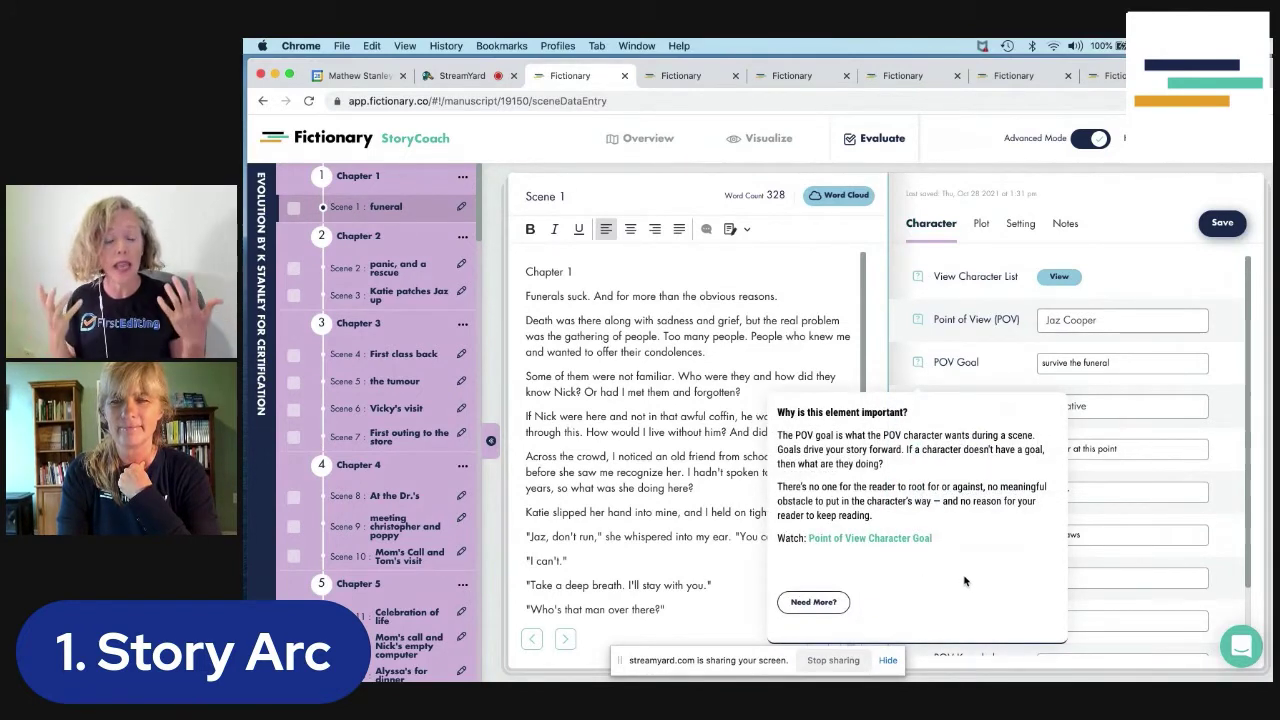
pyautogui.click(826, 601)
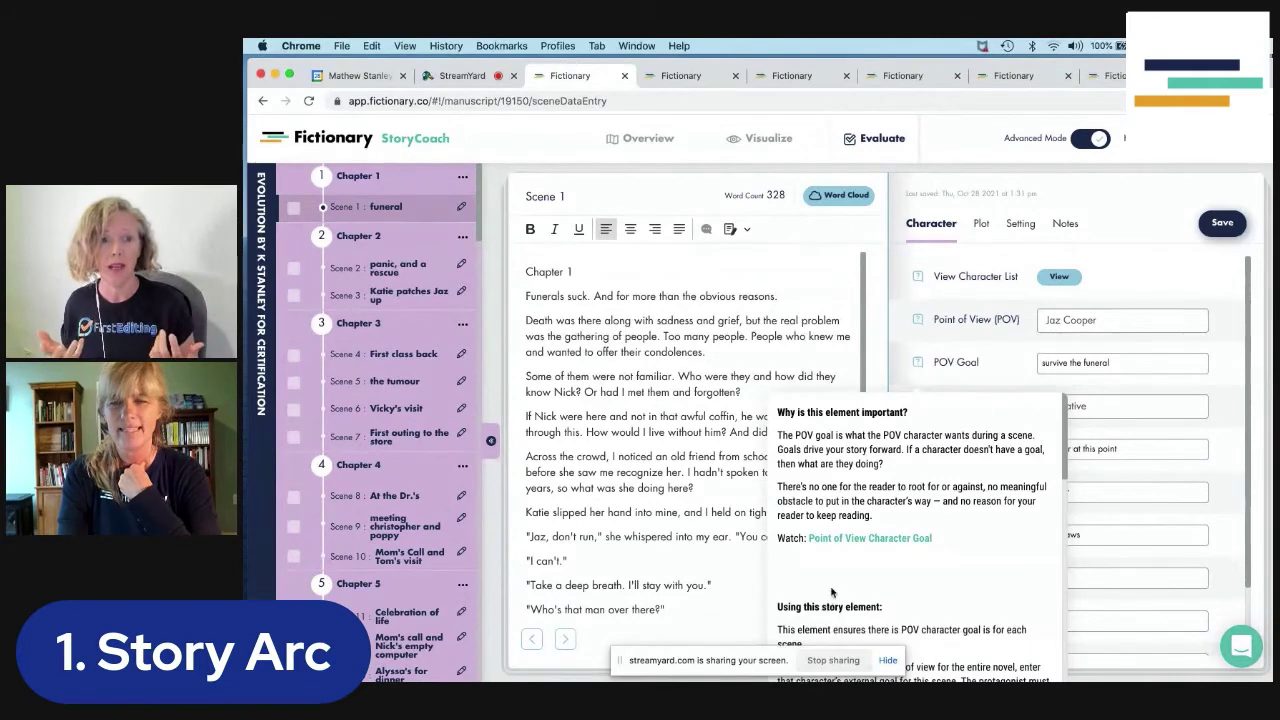
pyautogui.scroll(-2, 1065, 373)
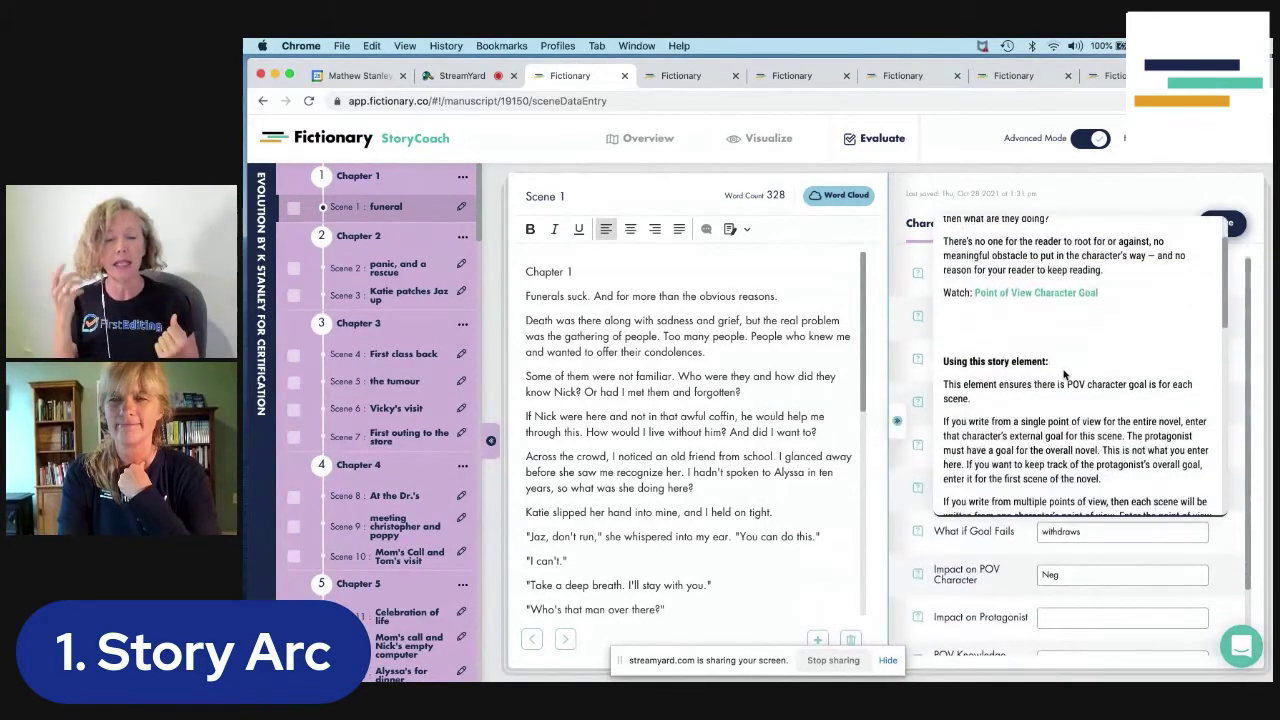
pyautogui.scroll(-4, 1065, 373)
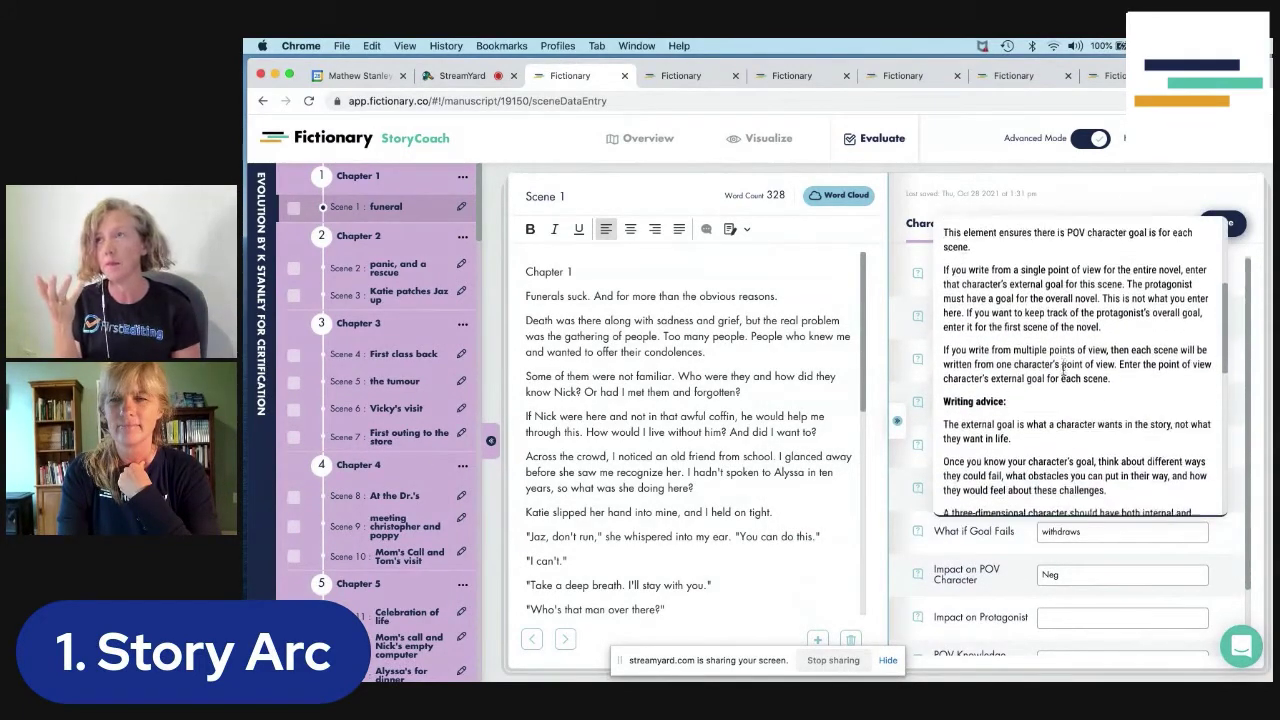
pyautogui.scroll(-5, 1065, 373)
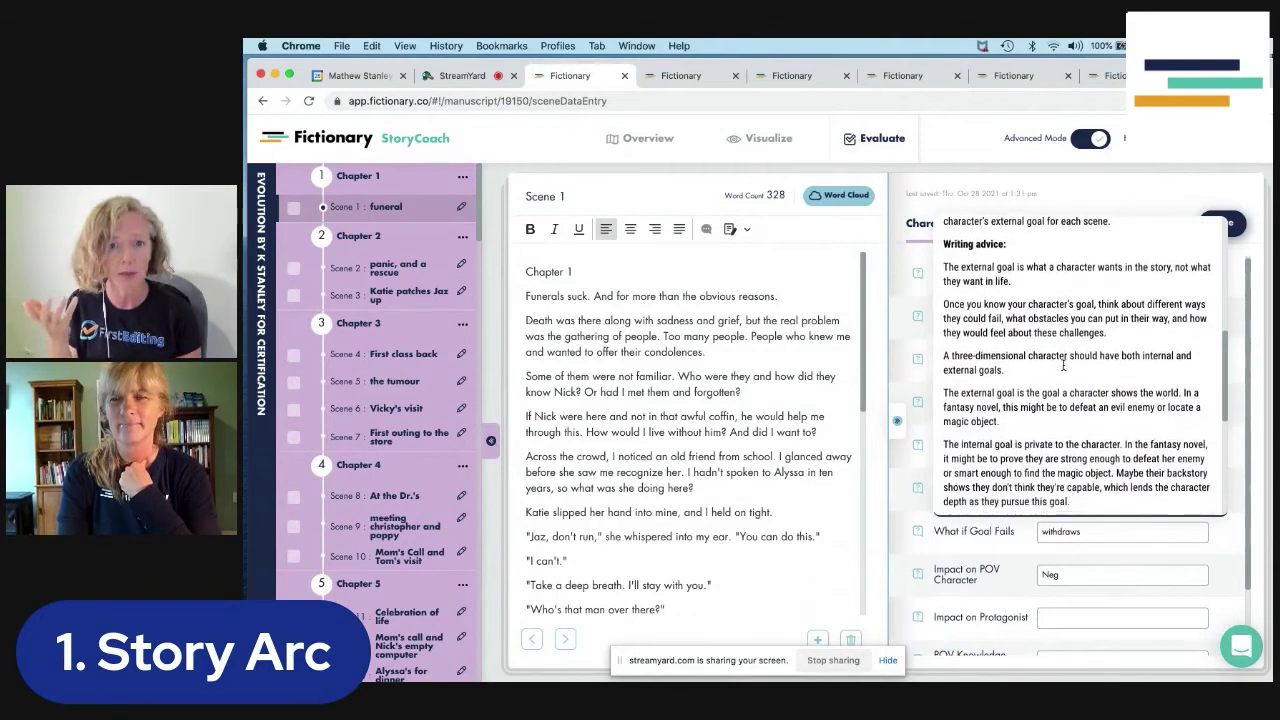
pyautogui.scroll(-4, 1064, 366)
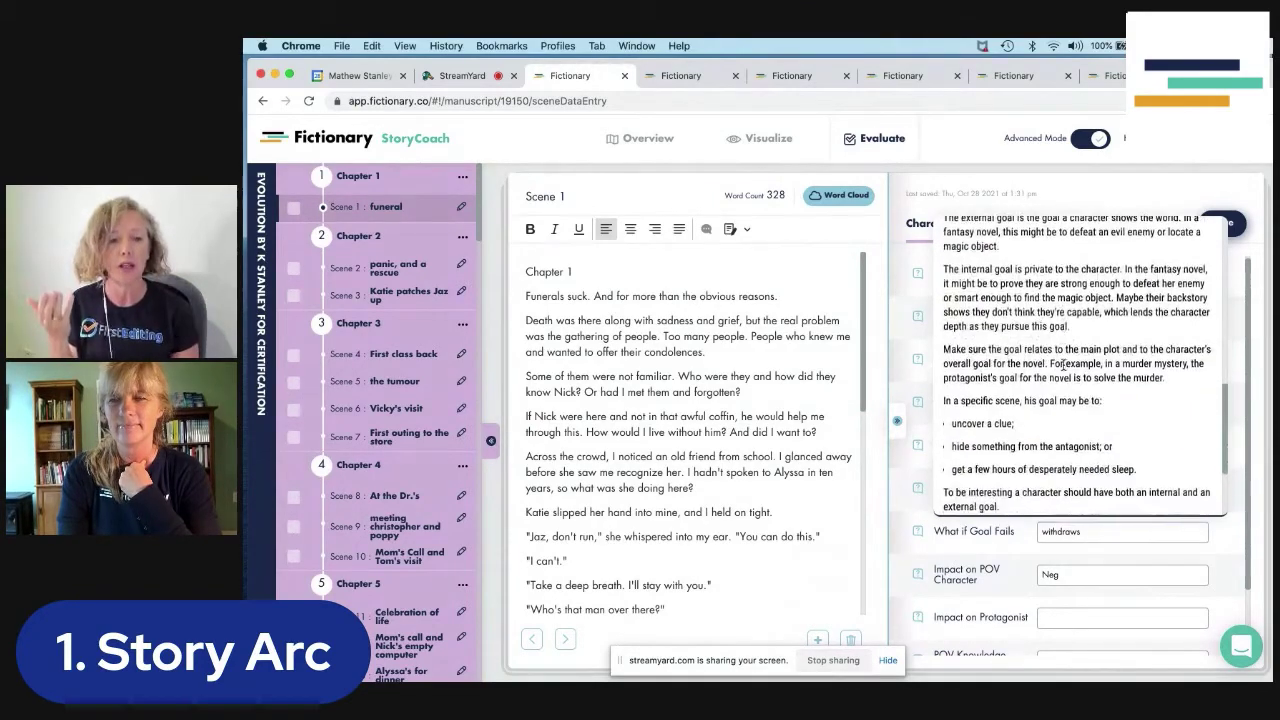
pyautogui.scroll(-4, 1064, 366)
pyautogui.scroll(9, 1065, 368)
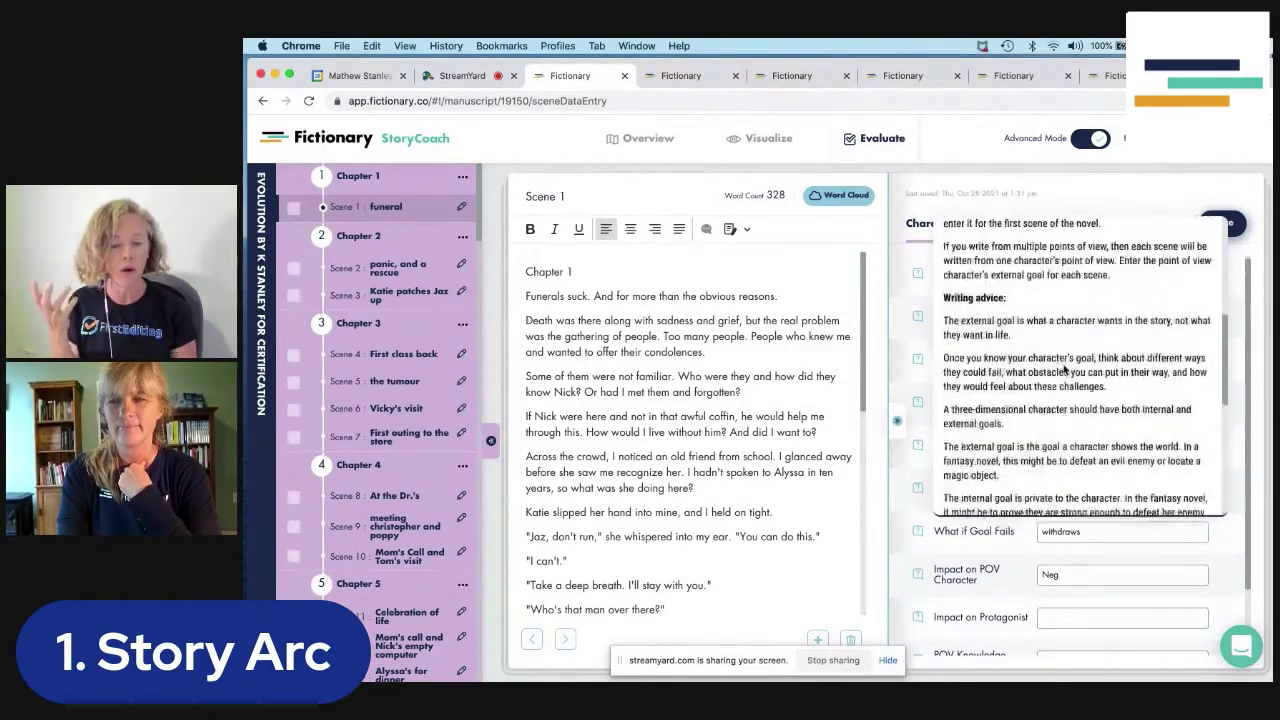
pyautogui.scroll(8, 1065, 370)
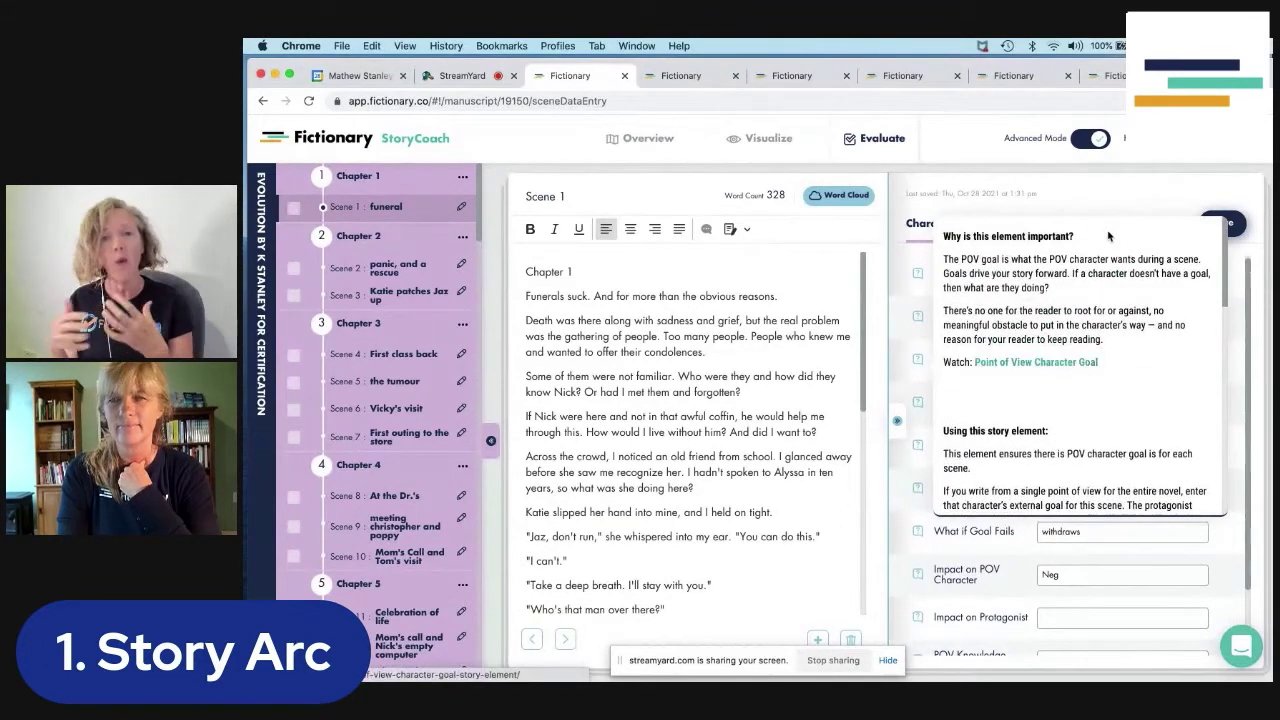
pyautogui.click(1105, 200)
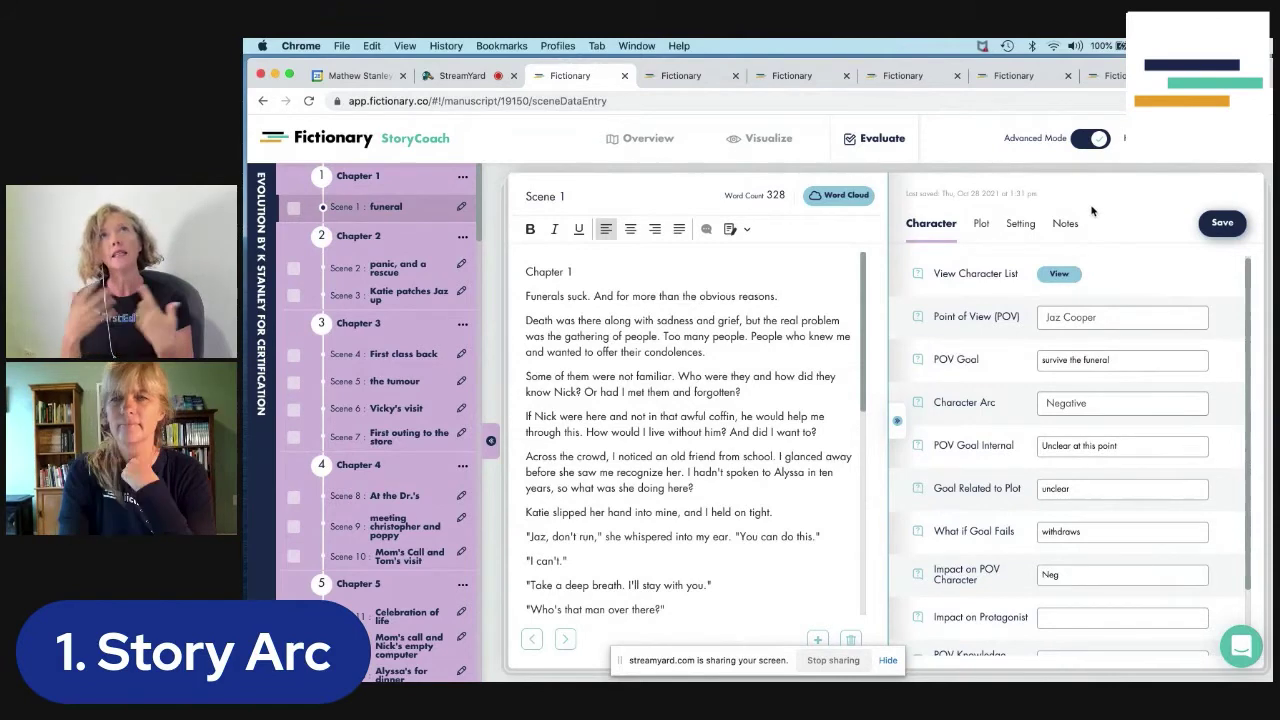
# Step: Review Scene 1's notes and plot elements, ending on the notes
pyautogui.click(1066, 226)
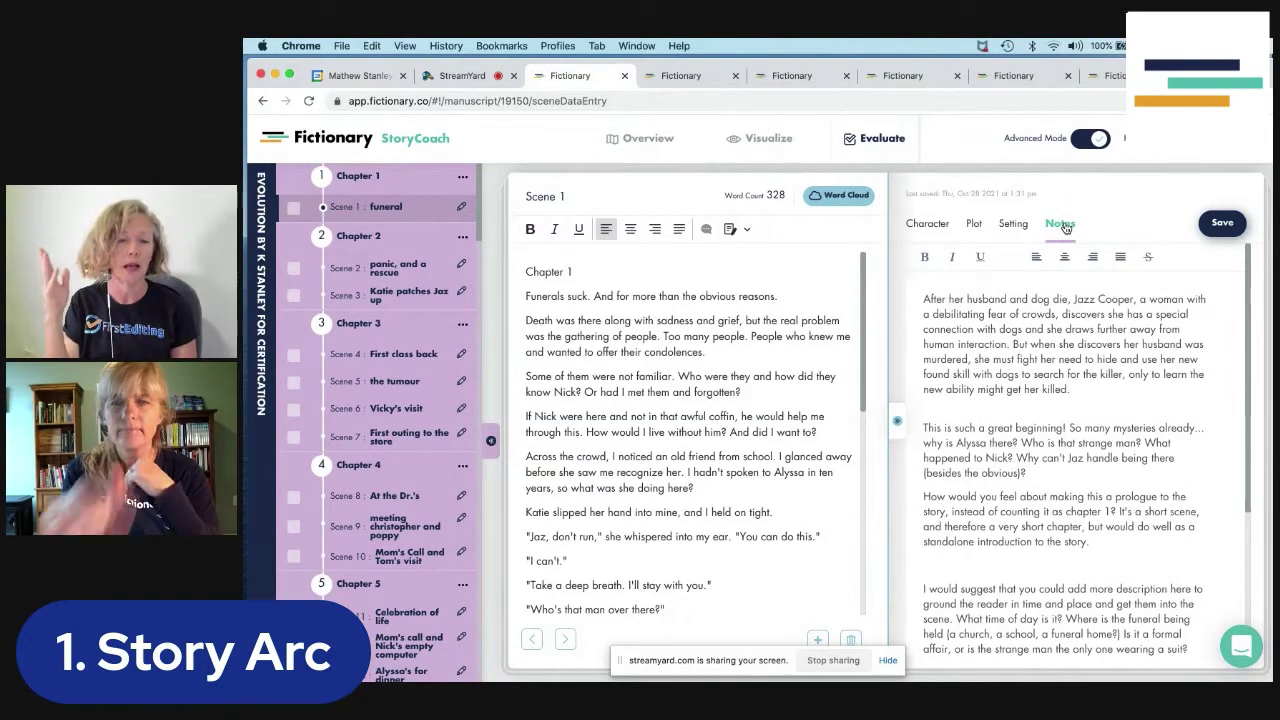
pyautogui.click(977, 228)
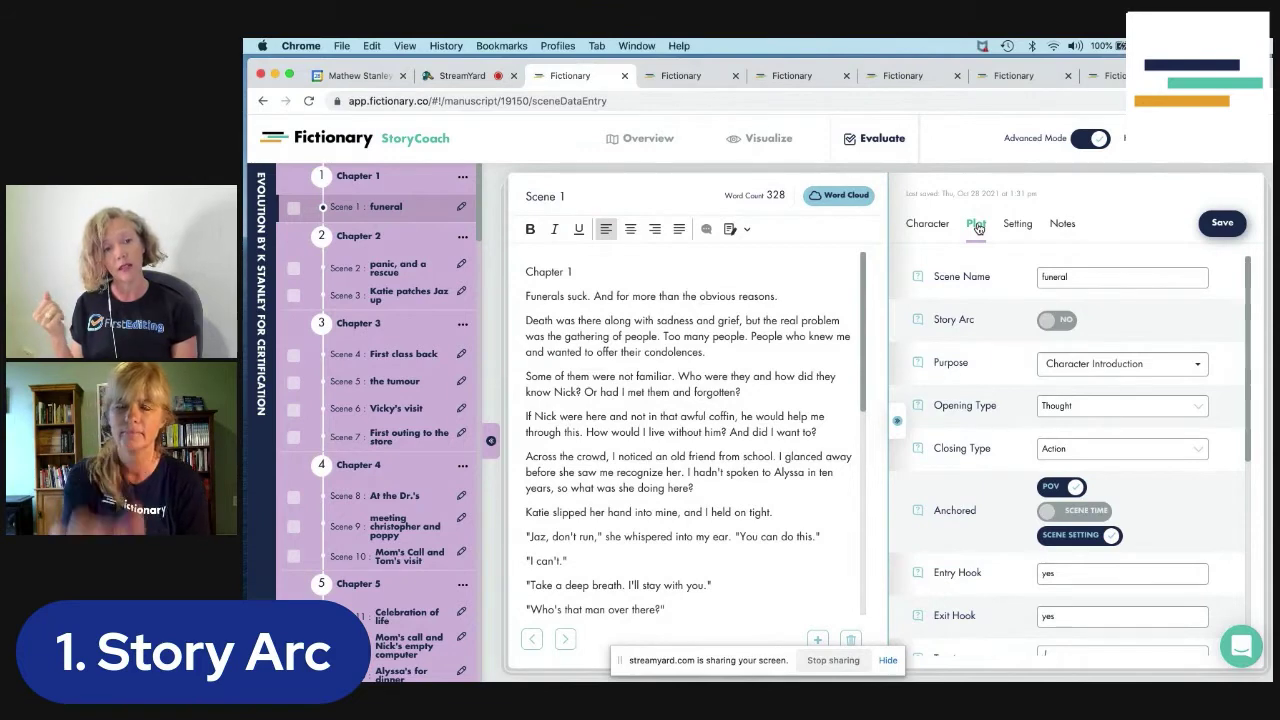
pyautogui.click(1064, 226)
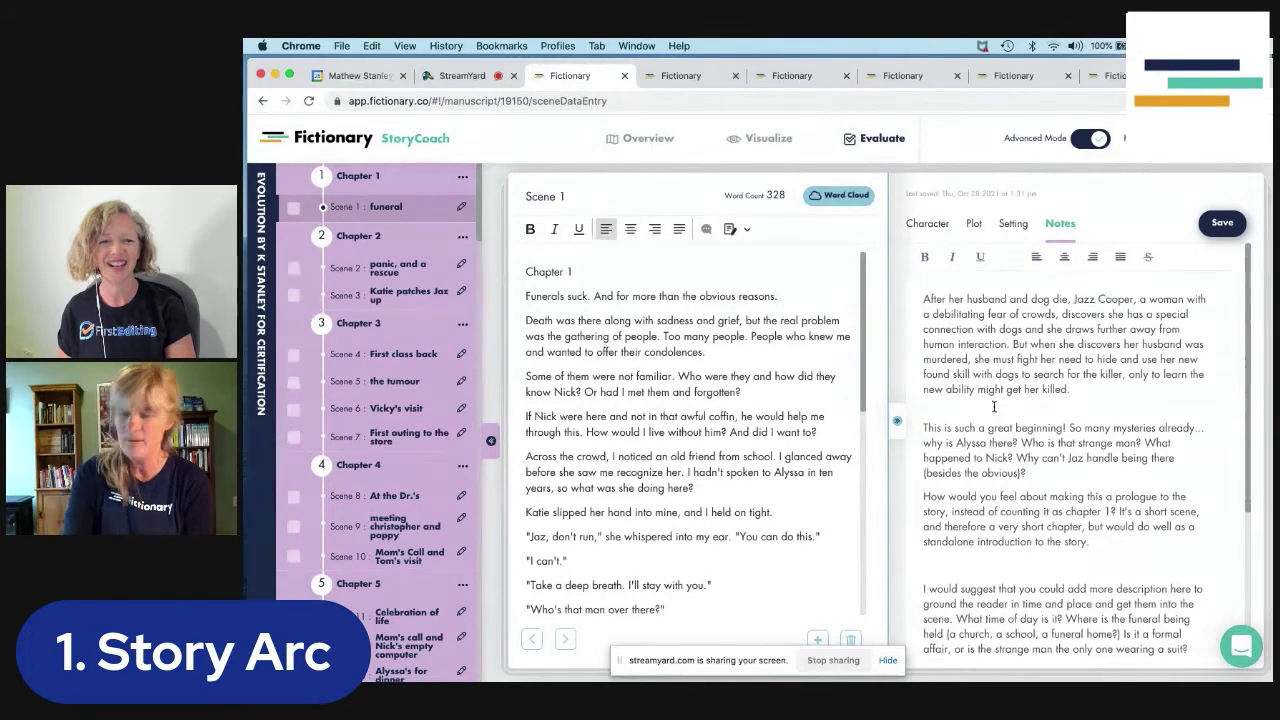
# Step: Open the Word Count per Scene report and compare the opening scenes with the range around Scene 33
pyautogui.click(783, 77)
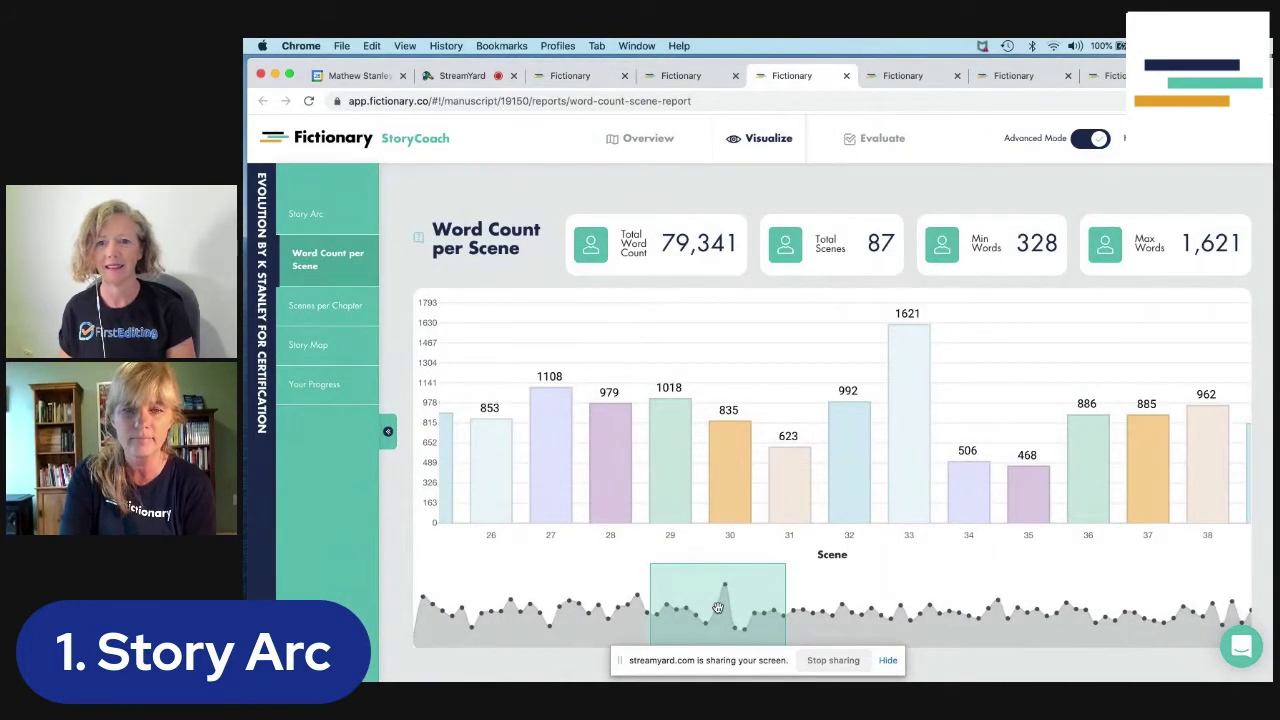
pyautogui.moveTo(719, 607); pyautogui.dragTo(454, 583)
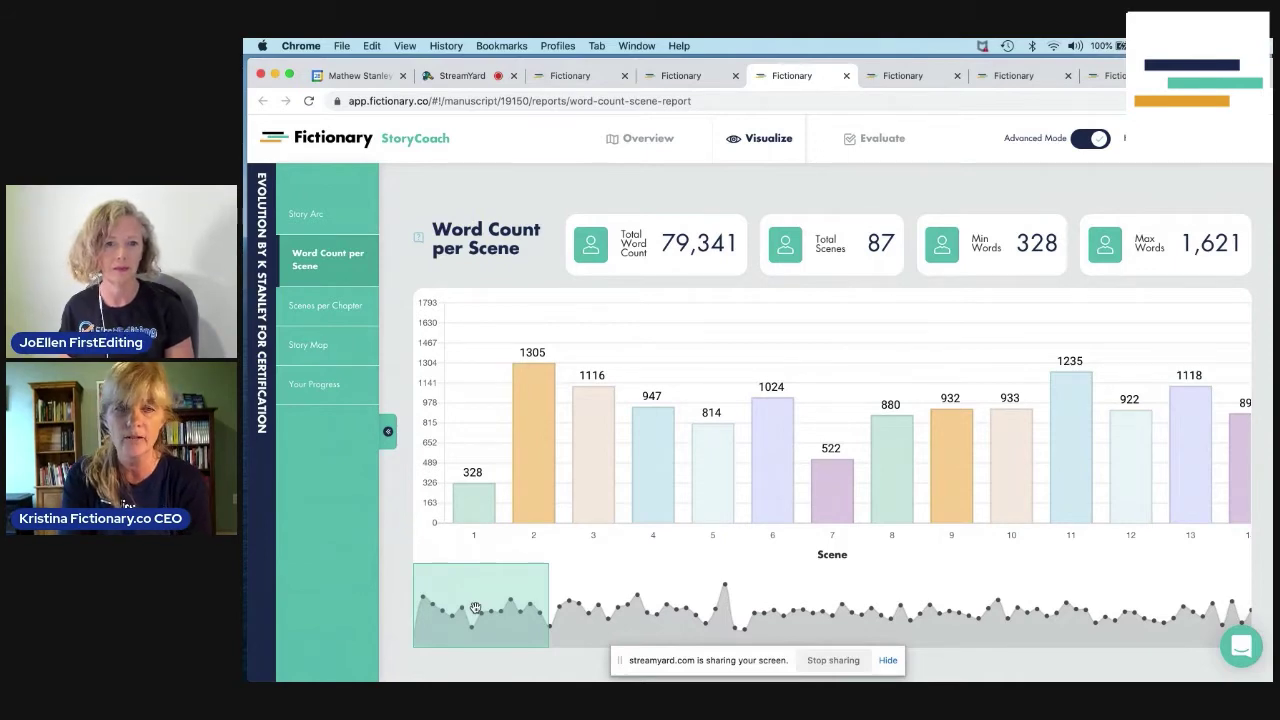
pyautogui.moveTo(476, 608); pyautogui.dragTo(716, 608)
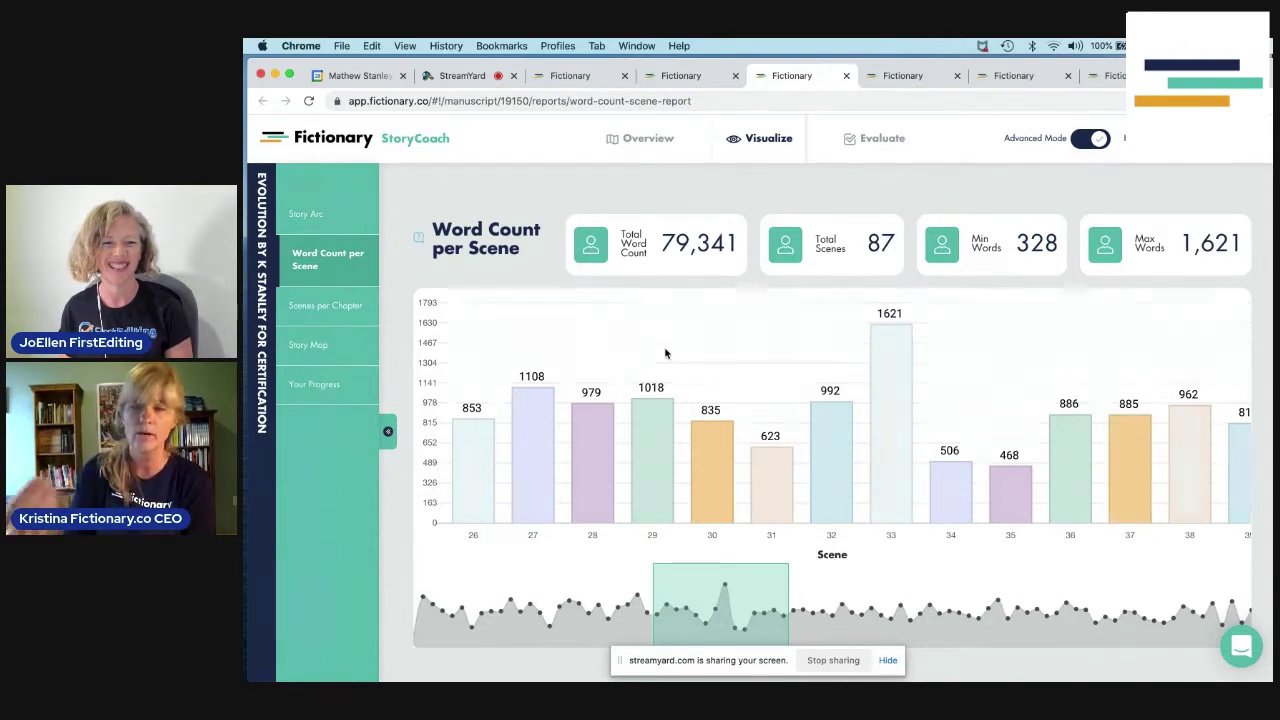
# Step: Preview the text of Scene 33 from its bar in the word count chart, then close the preview
pyautogui.click(892, 391)
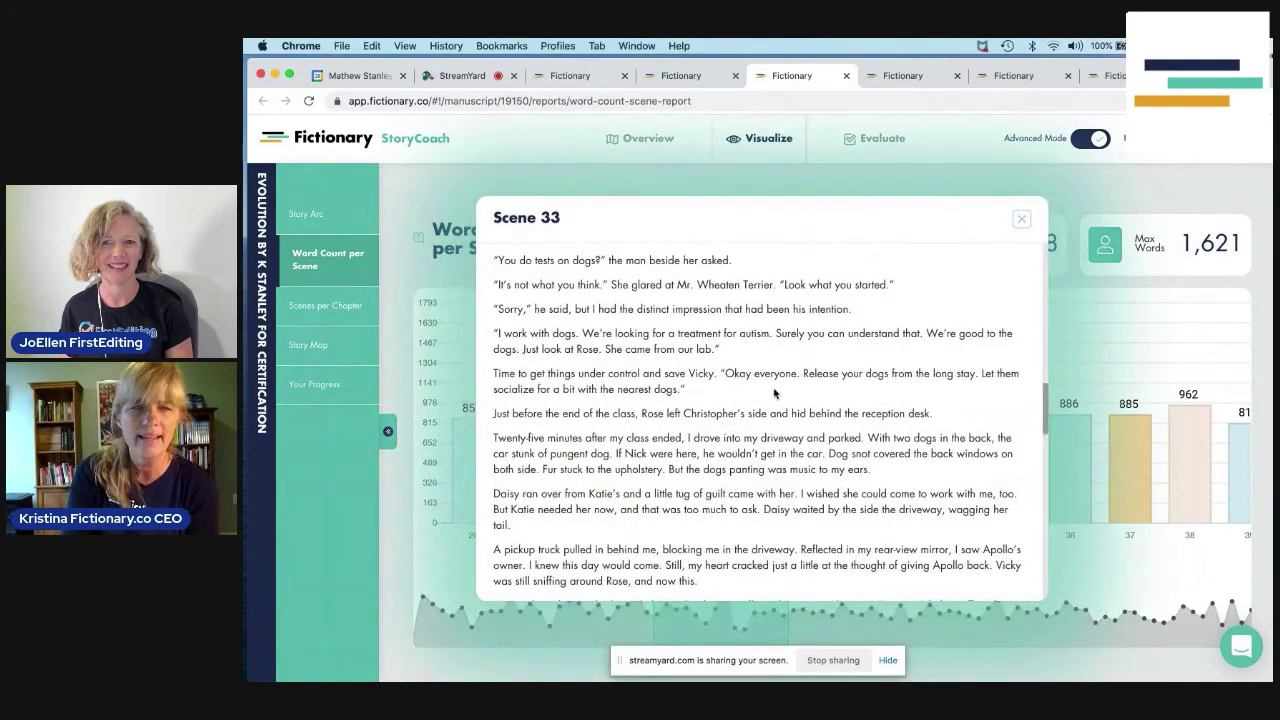
pyautogui.scroll(-2, 724, 450)
pyautogui.scroll(5, 724, 450)
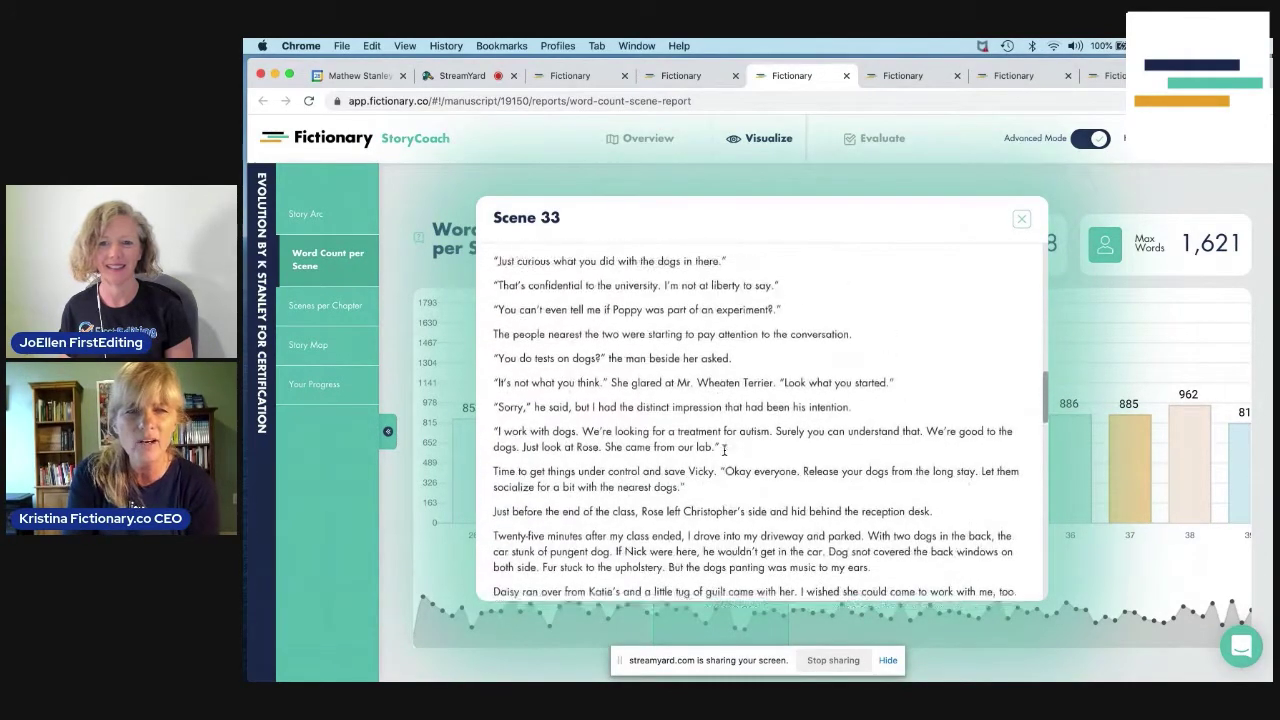
pyautogui.click(1021, 218)
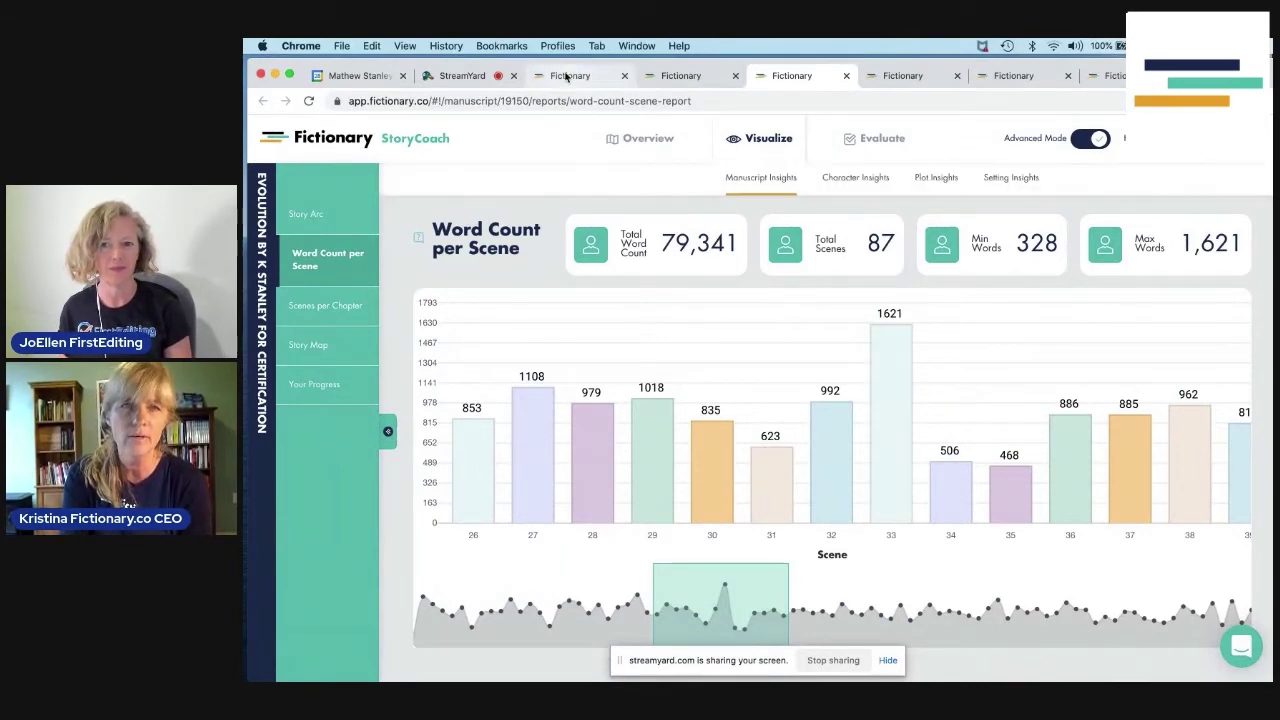
# Step: Return to the scene evaluation and open Scene 33, "A tense class, and Jim comes for Apollo", in Chapter 11
pyautogui.click(595, 78)
pyautogui.scroll(-15, 389, 494)
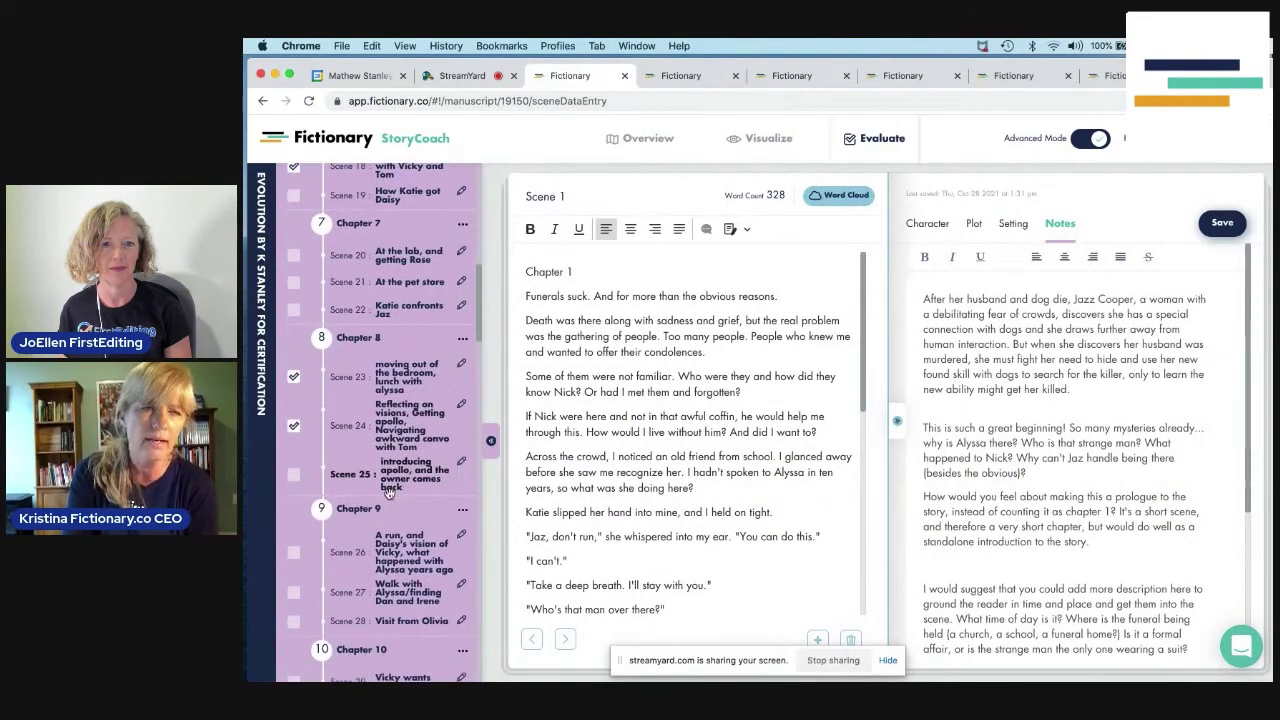
pyautogui.scroll(-5, 389, 492)
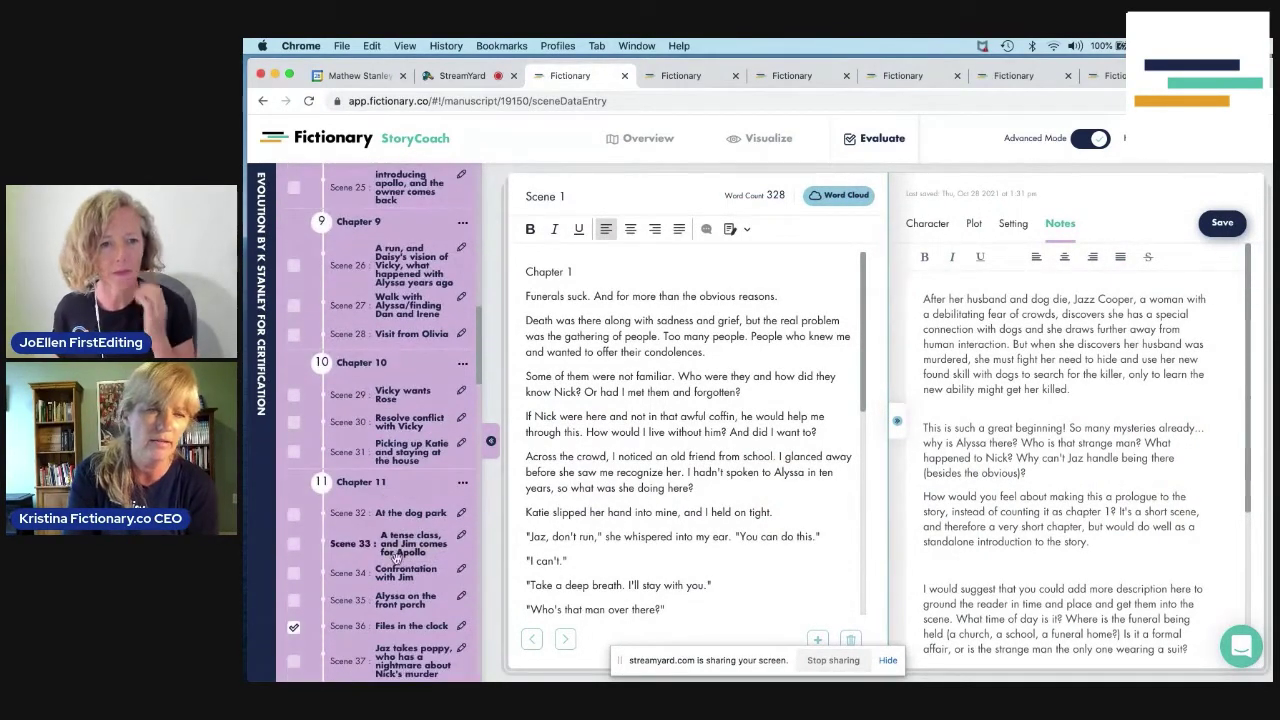
pyautogui.click(396, 556)
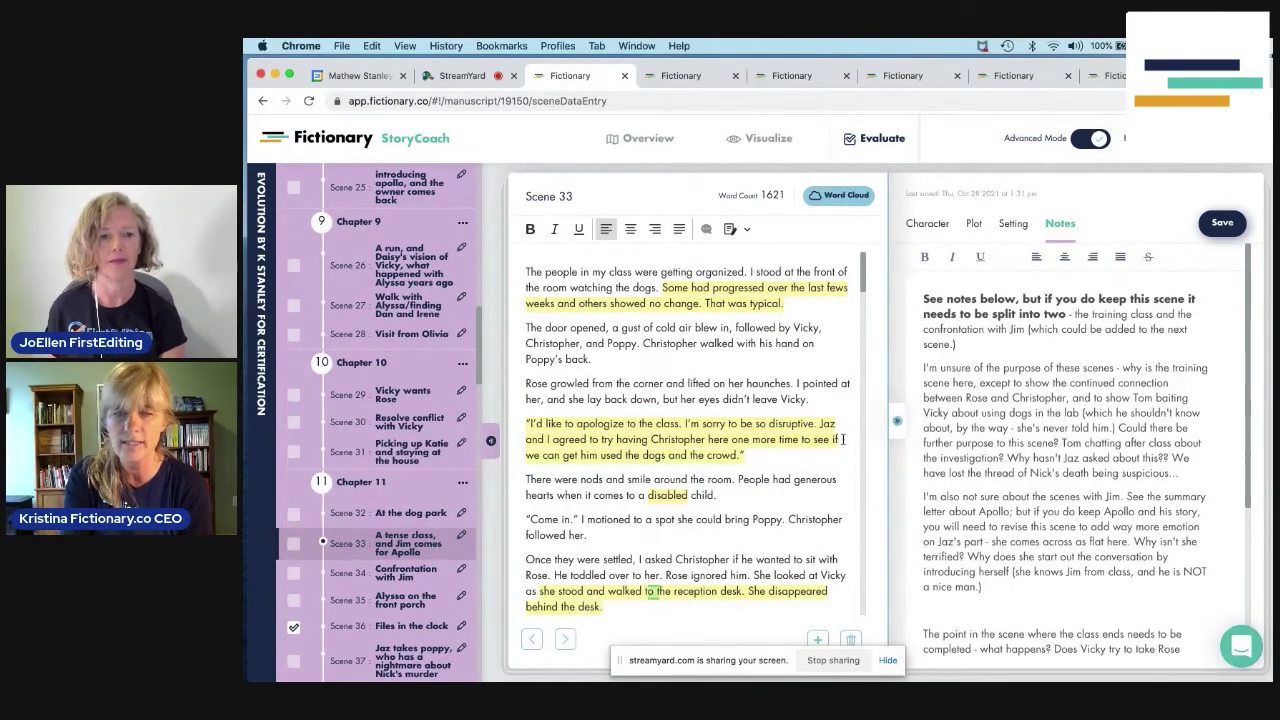
# Step: Read Scene 33's highlighted edits through to the passage after the training class, then return to the Word Count per Scene report
pyautogui.scroll(-10, 842, 439)
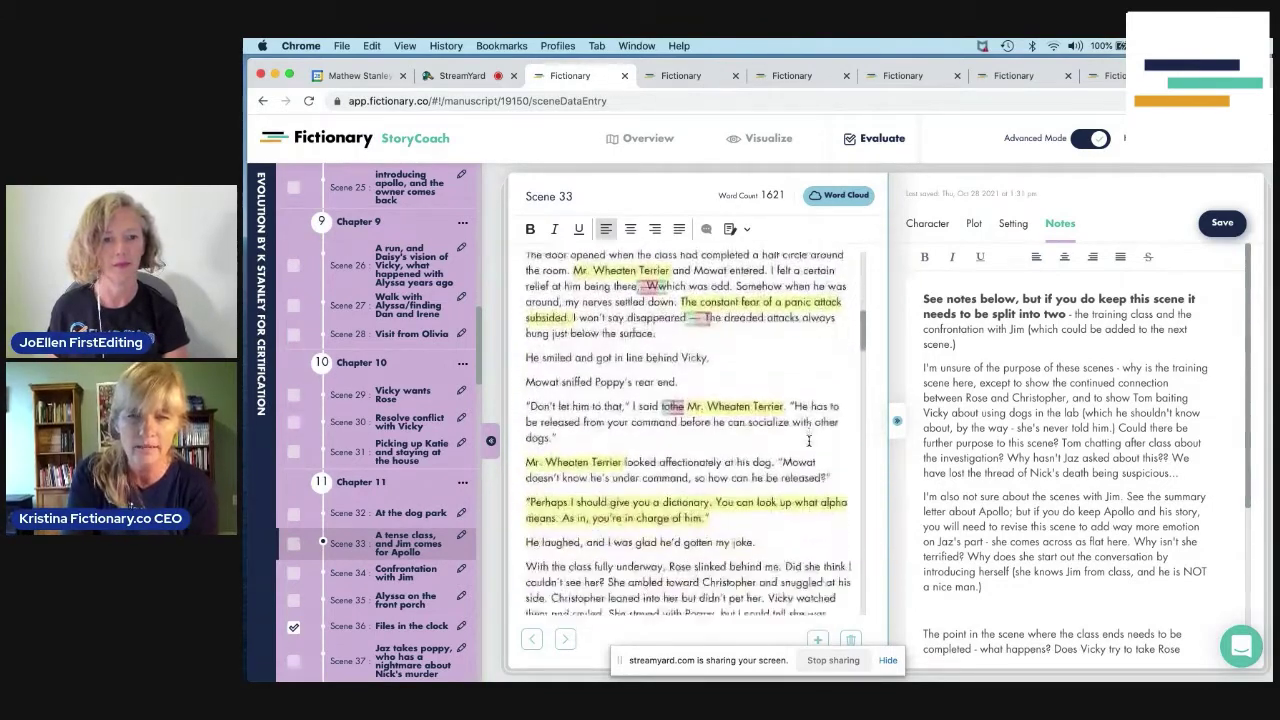
pyautogui.scroll(-6, 808, 440)
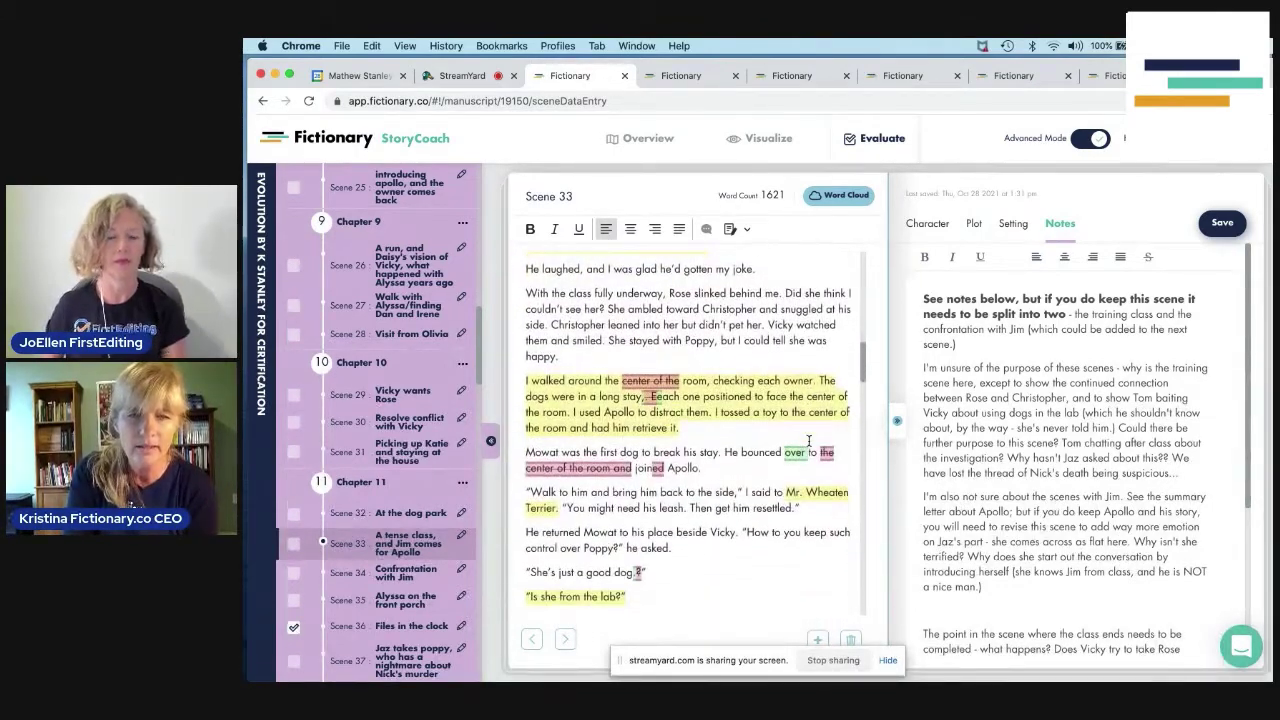
pyautogui.scroll(-5, 808, 440)
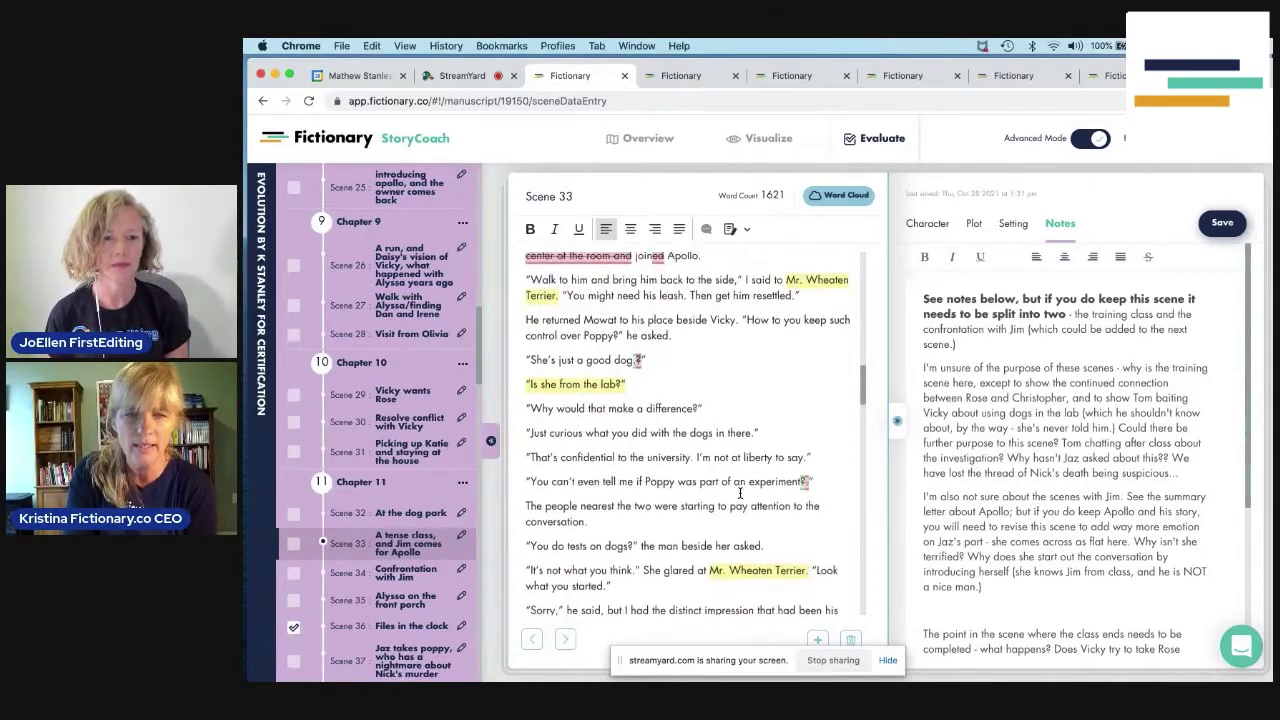
pyautogui.scroll(-5, 740, 492)
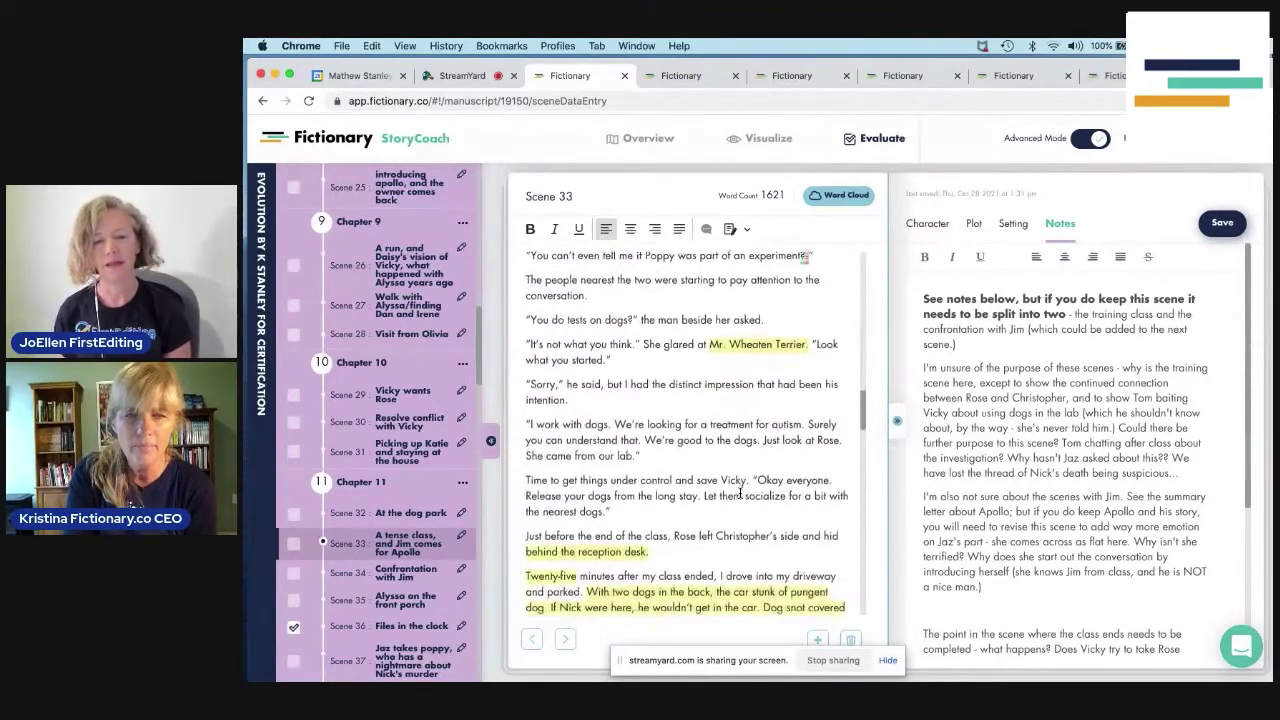
pyautogui.scroll(-4, 740, 492)
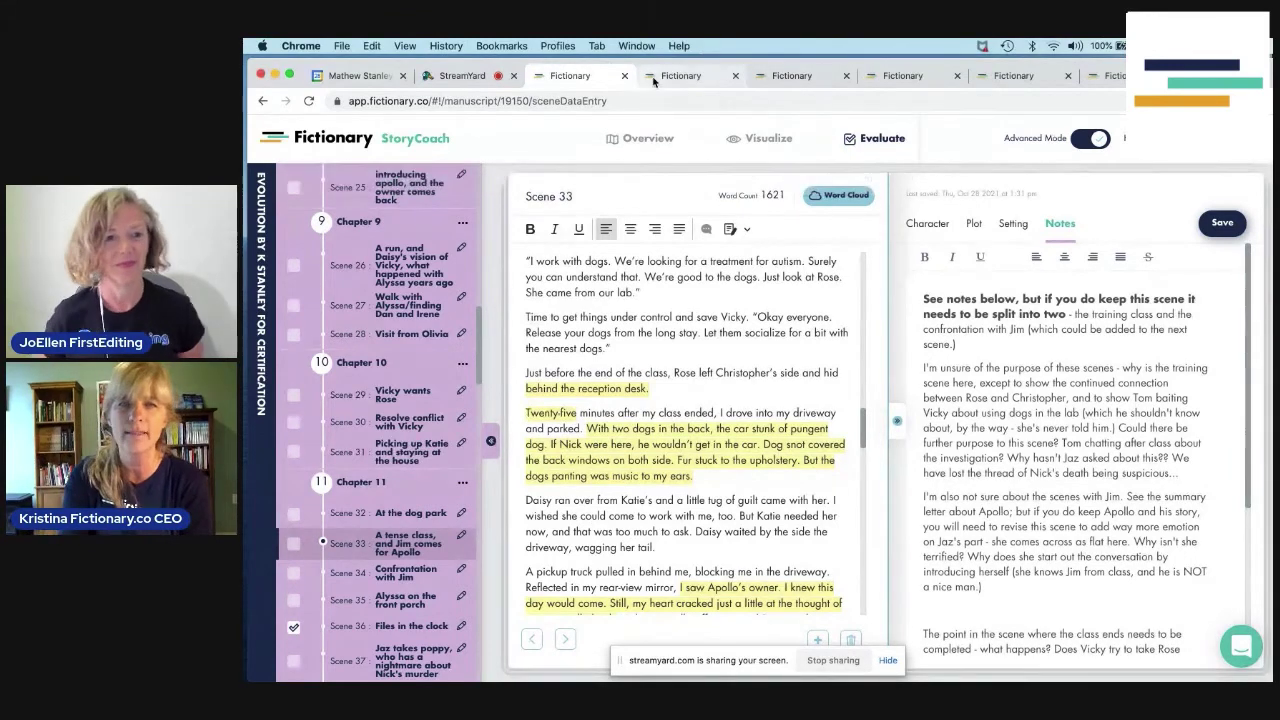
pyautogui.click(800, 77)
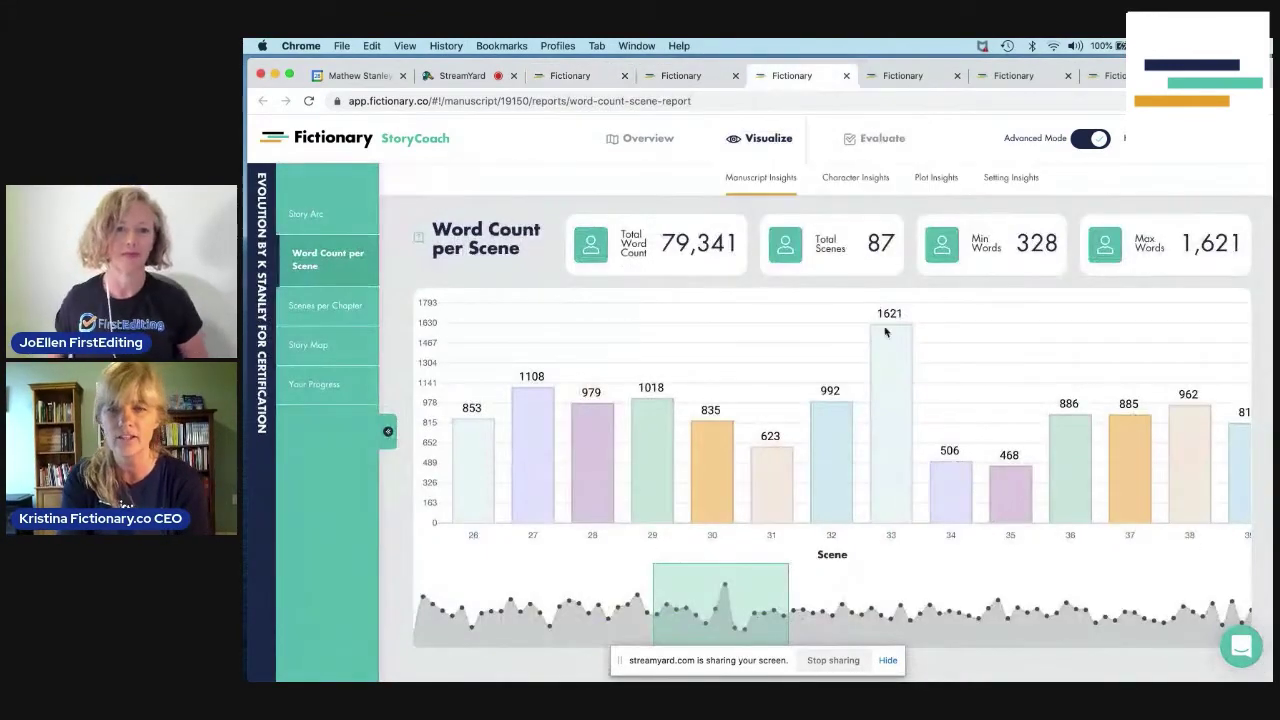